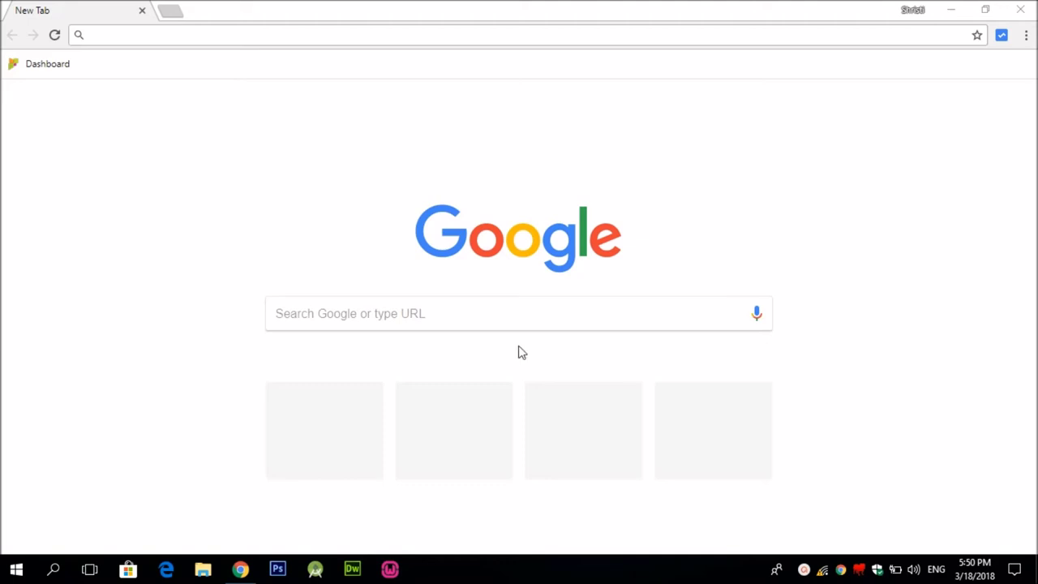
Load the router's login page at 192.168.1.1 in Chrome.
{"action": "left_click", "coordinate": [134, 34]}
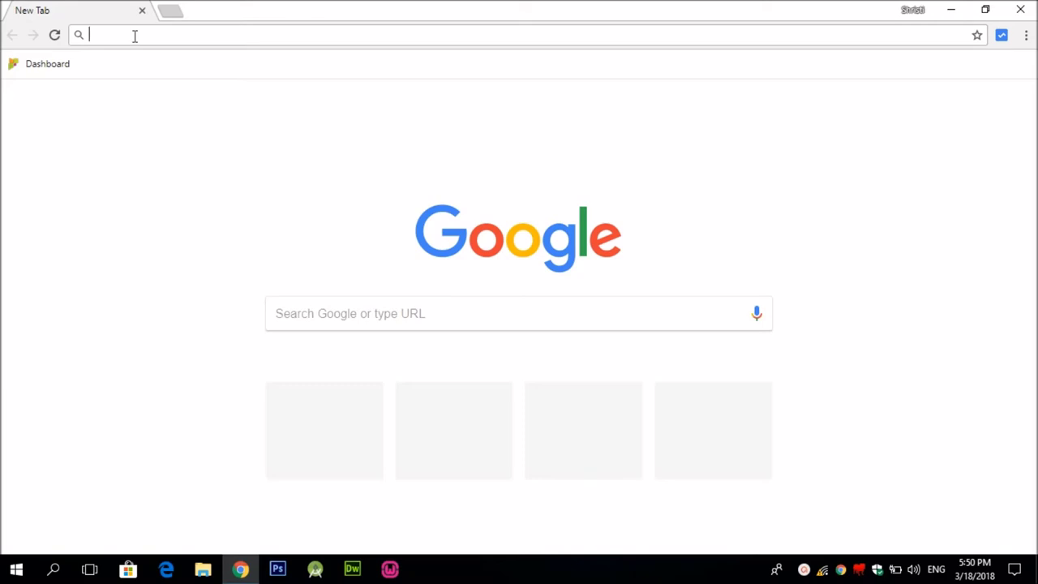
{"action": "type", "text": "19"}
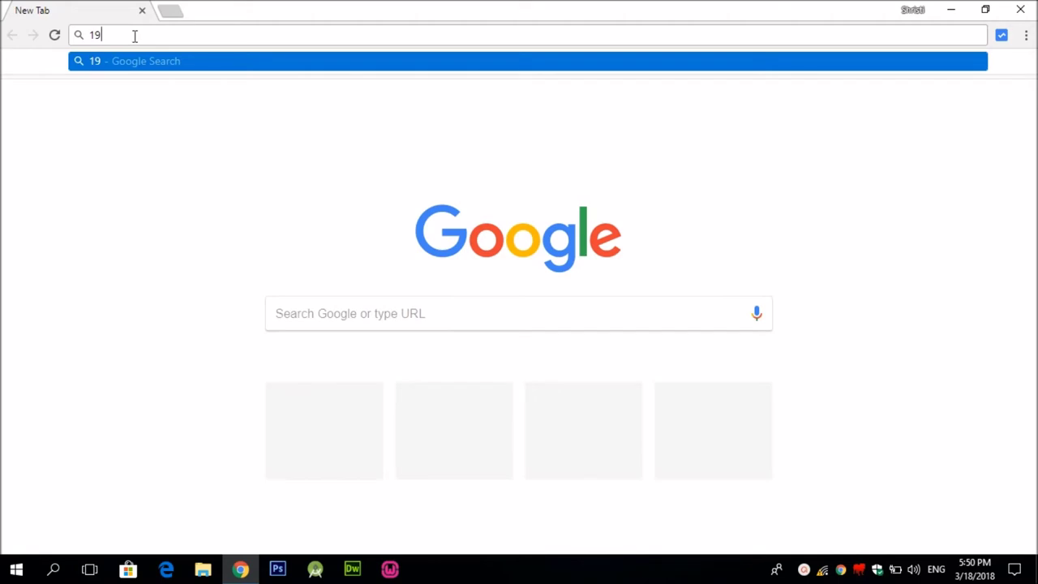
{"action": "key", "text": "BackSpace"}
{"action": "key", "text": "BackSpace"}
{"action": "type", "text": "19"}
{"action": "type", "text": "2.1"}
{"action": "type", "text": "68"}
{"action": "type", "text": "."}
{"action": "type", "text": "1.1"}
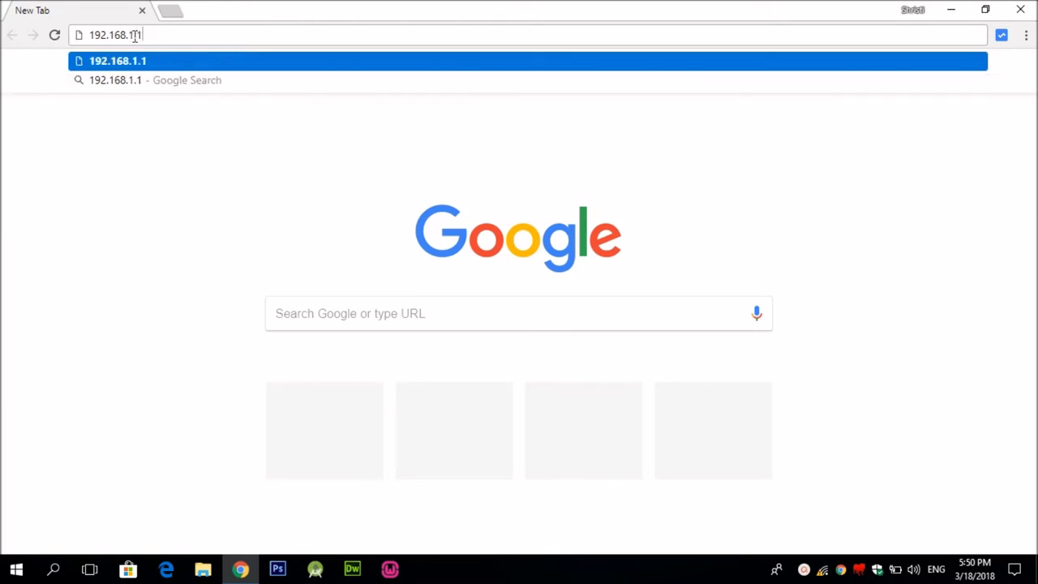
{"action": "key", "text": "Return"}
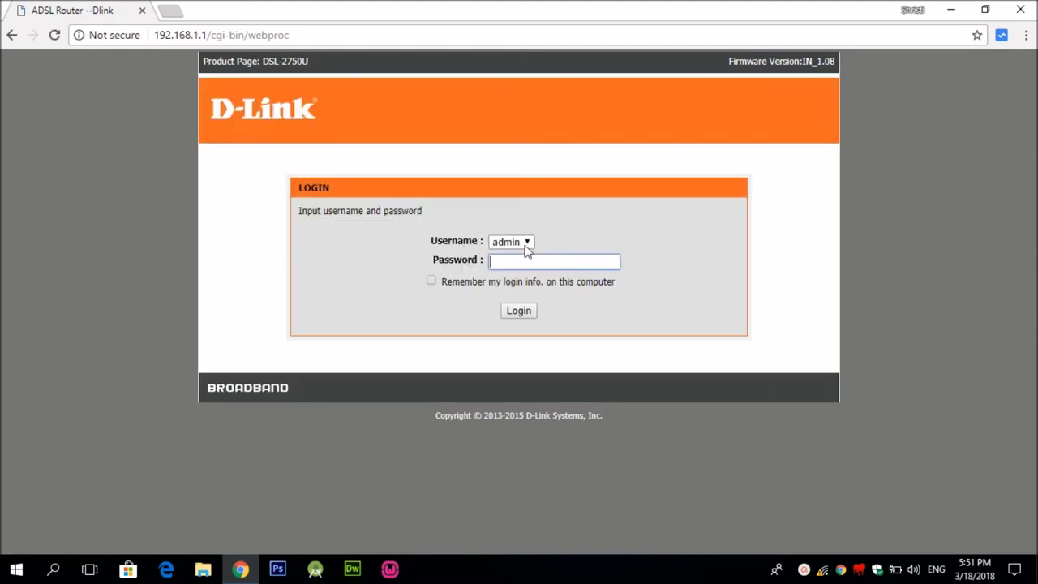
Log in as admin by entering the router's admin password.
{"action": "left_click", "coordinate": [536, 259]}
{"action": "key", "text": "Return"}
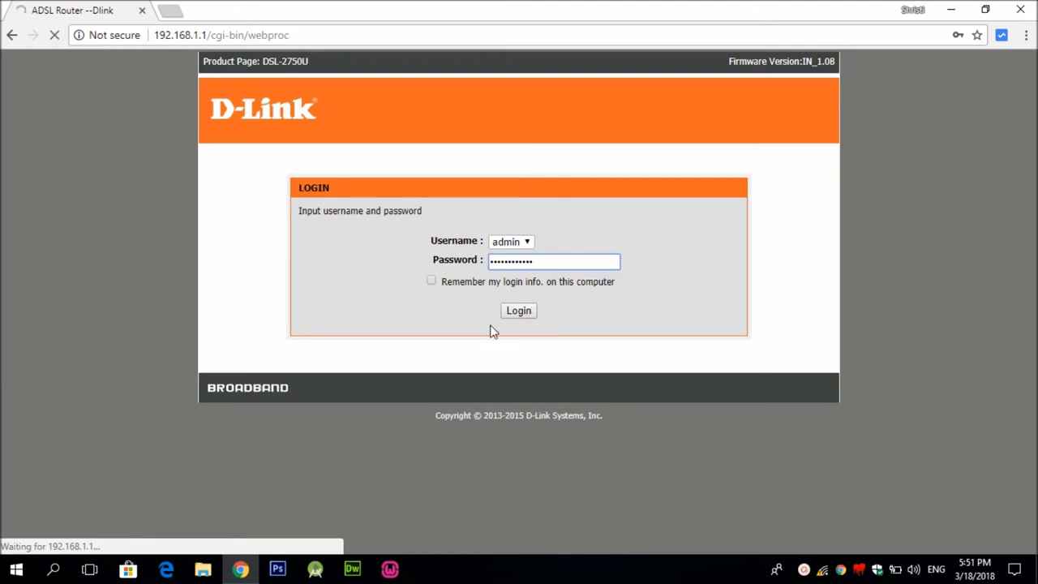
{"action": "left_click", "coordinate": [518, 316]}
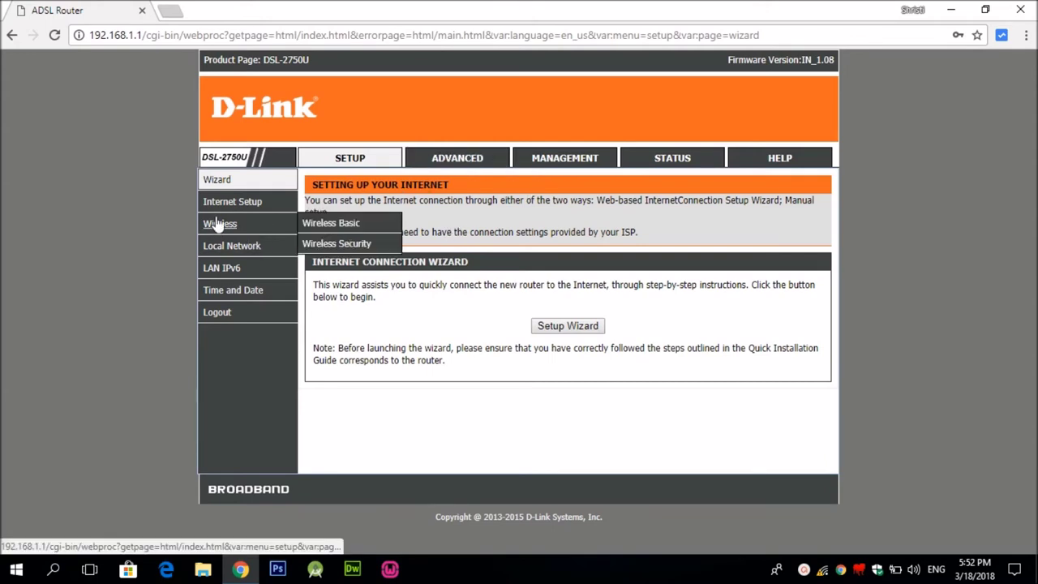
Go to the Wireless Security settings page from Setup.
{"action": "mouse_move", "coordinate": [220, 223]}
{"action": "left_click", "coordinate": [344, 243]}
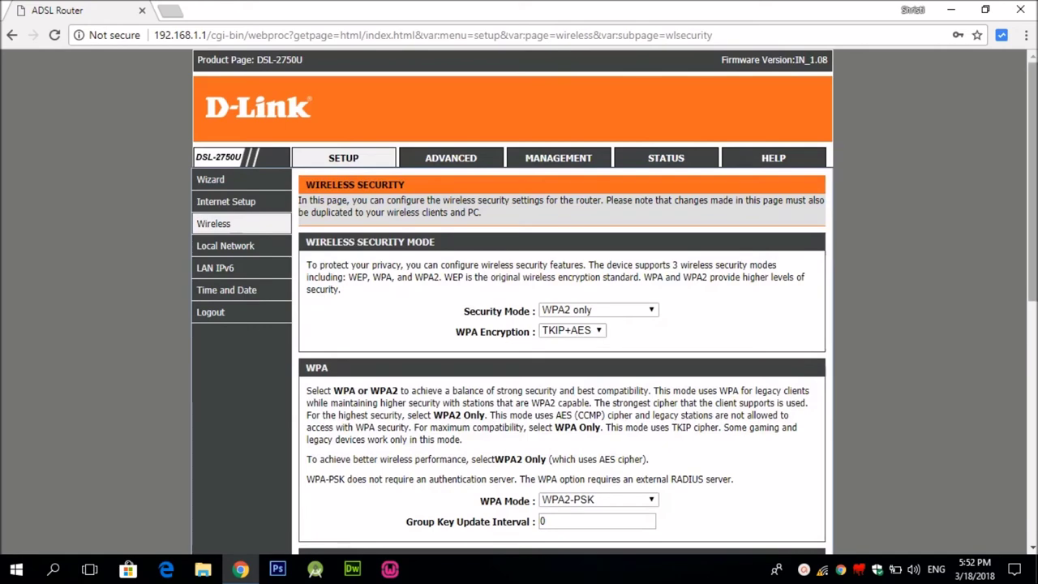
Inspect the existing pre-shared key on the Wireless Security page.
{"action": "scroll", "coordinate": [559, 300], "scroll_direction": "down", "scroll_amount": 5}
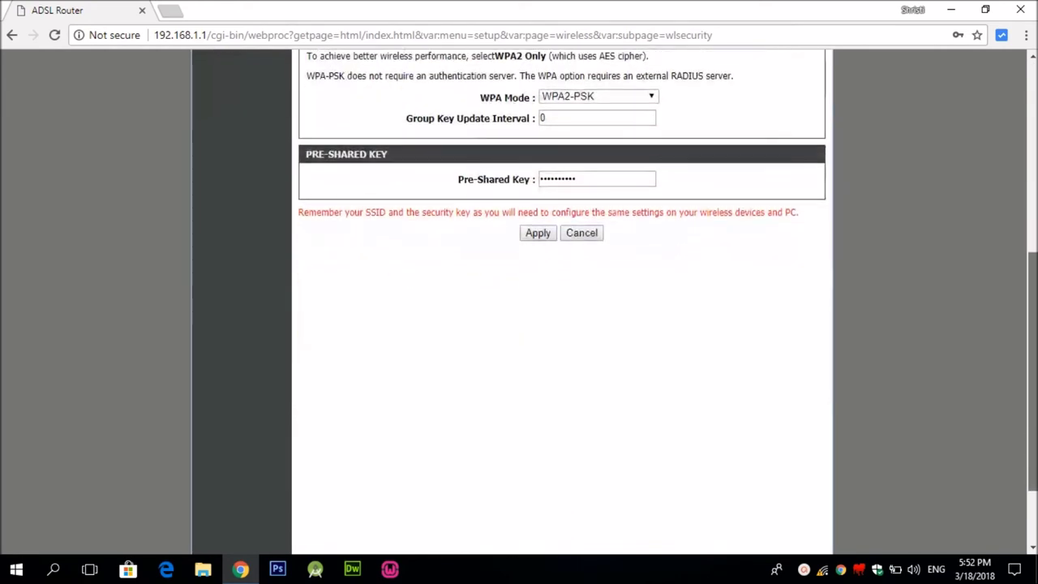
{"action": "scroll", "coordinate": [559, 300], "scroll_direction": "up", "scroll_amount": 1}
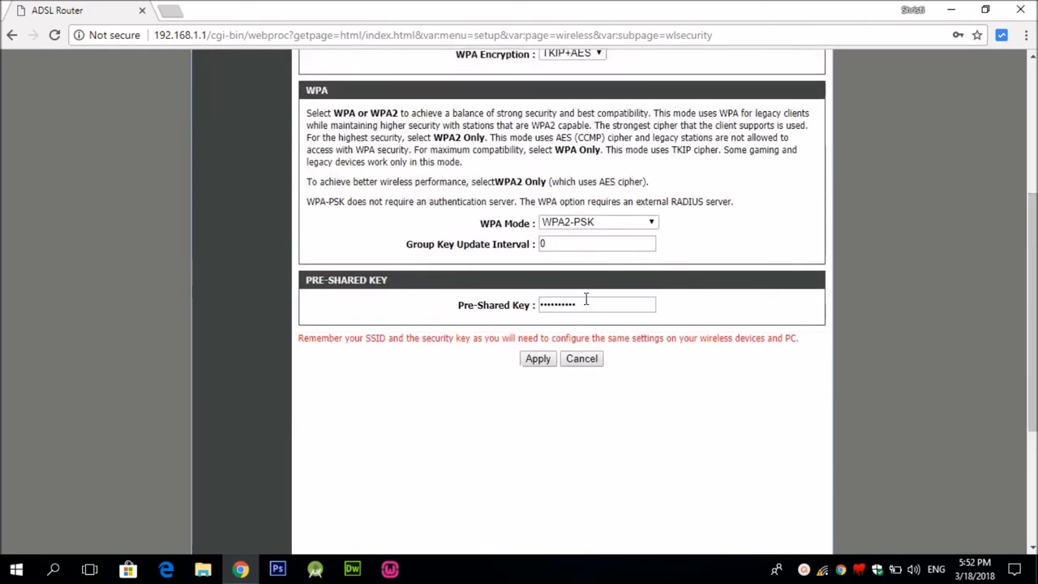
{"action": "double_click", "coordinate": [587, 306]}
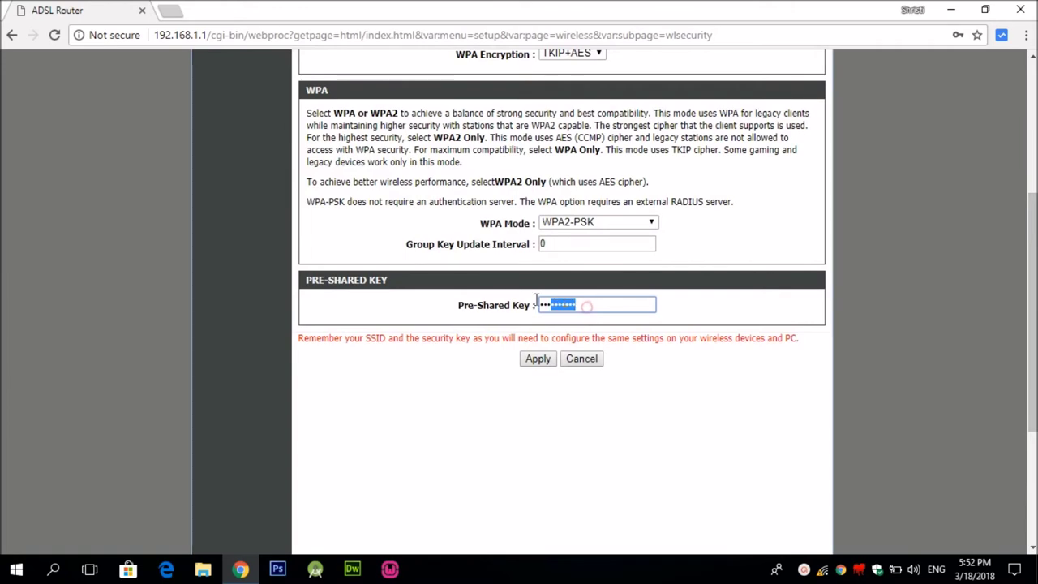
{"action": "left_click", "coordinate": [398, 456]}
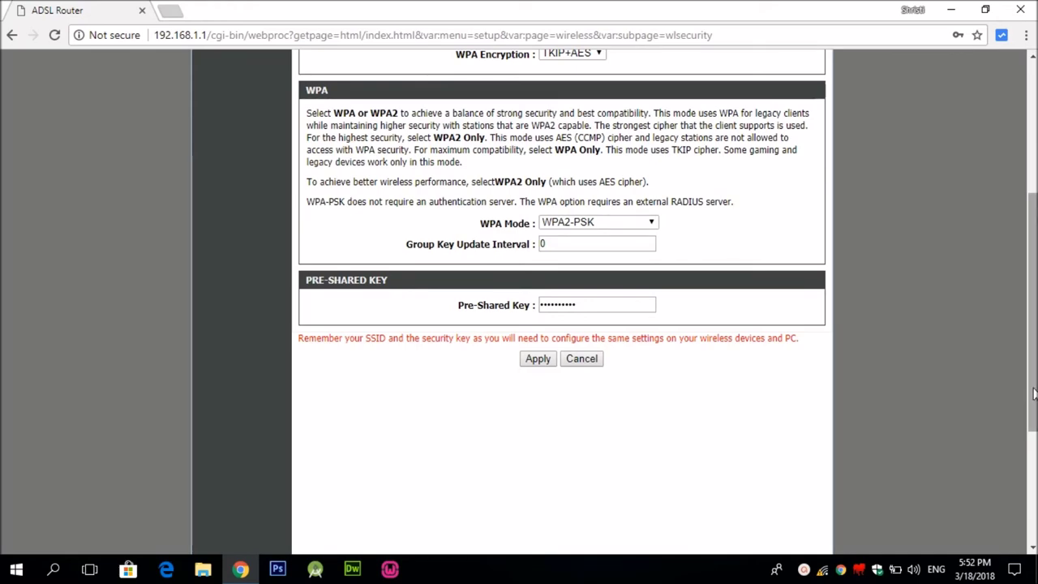
{"action": "left_click_drag", "start_coordinate": [1033, 393], "coordinate": [1033, 279]}
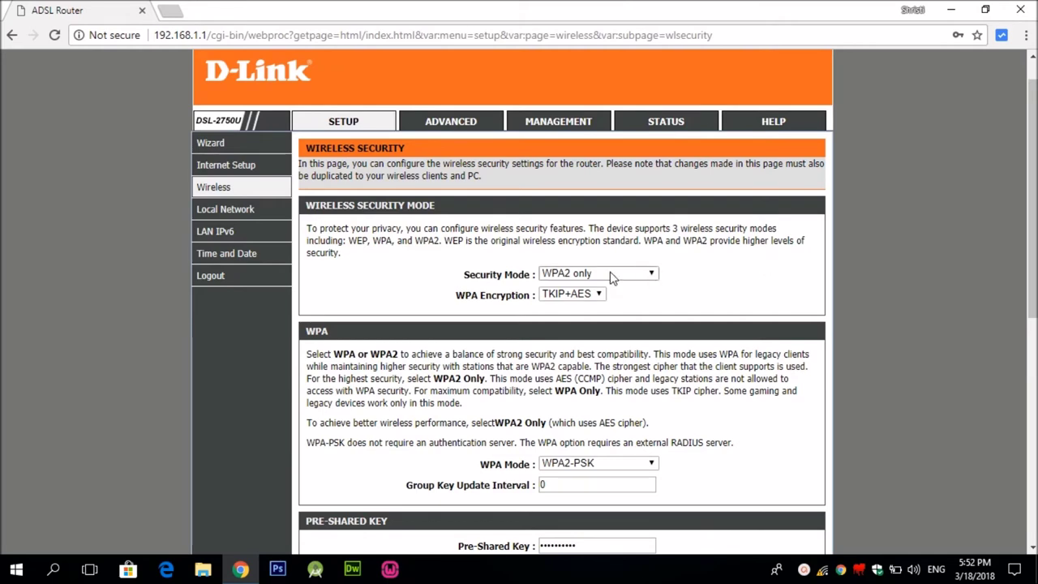
Set the wireless Security Mode to WPA2 only.
{"action": "left_click", "coordinate": [612, 276]}
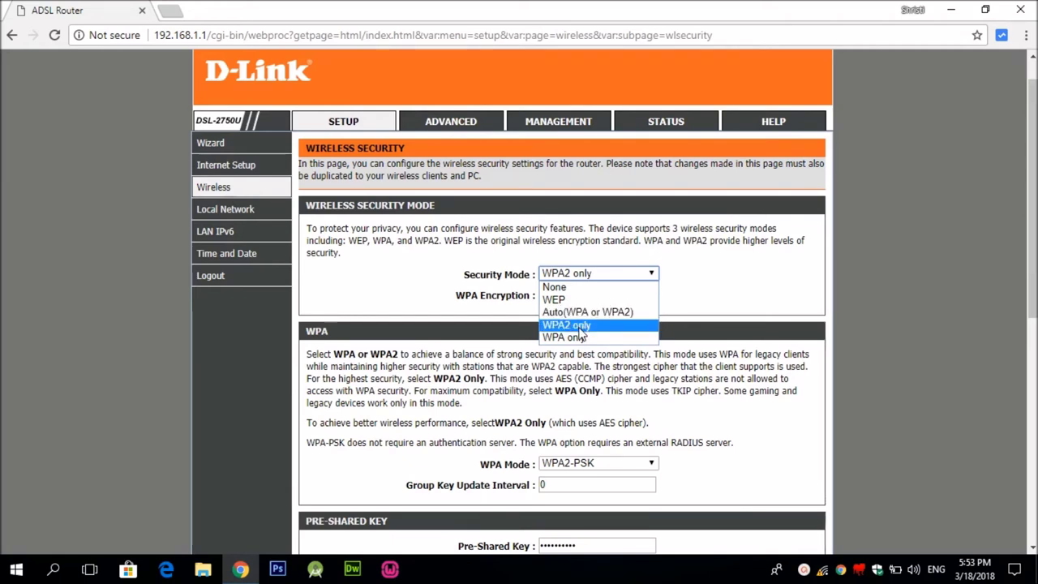
{"action": "left_click", "coordinate": [584, 326]}
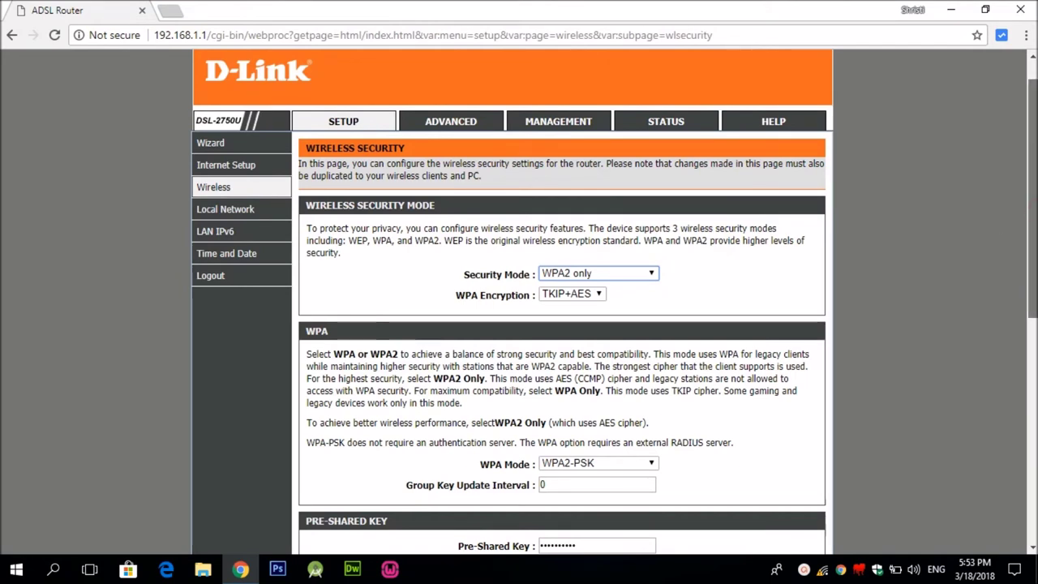
{"action": "scroll", "coordinate": [1035, 274], "scroll_direction": "down", "scroll_amount": 3}
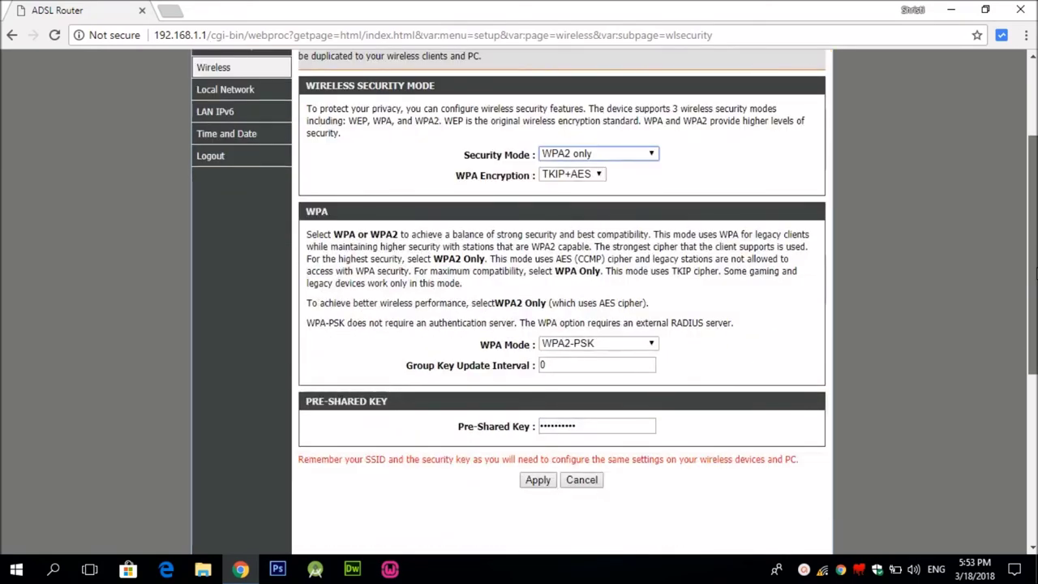
{"action": "scroll", "coordinate": [1035, 274], "scroll_direction": "down", "scroll_amount": 1}
{"action": "scroll", "coordinate": [1035, 274], "scroll_direction": "down", "scroll_amount": 1}
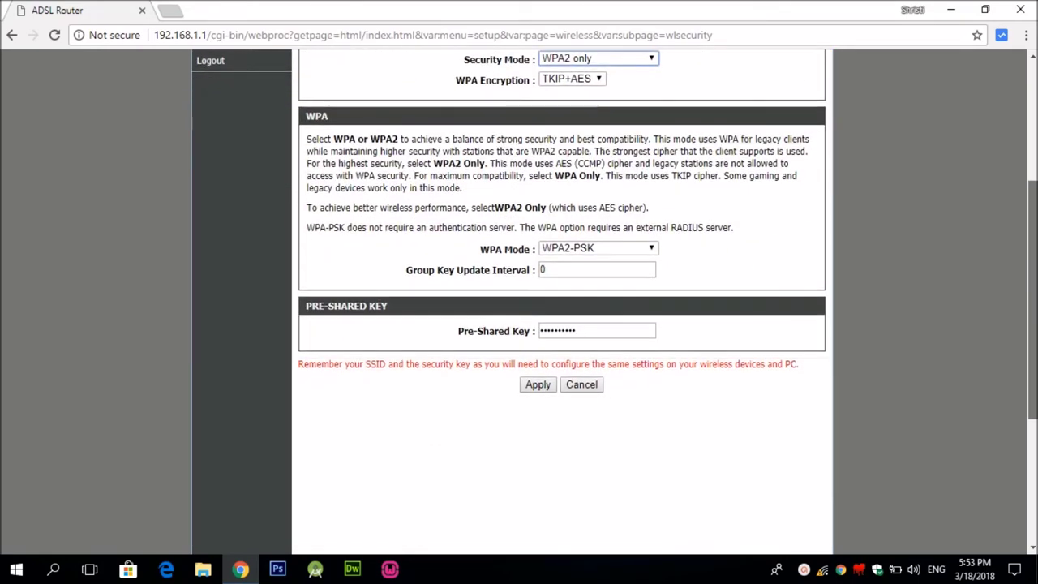
{"action": "scroll", "coordinate": [561, 292], "scroll_direction": "down", "scroll_amount": 2}
{"action": "scroll", "coordinate": [1028, 161], "scroll_direction": "up", "scroll_amount": 6}
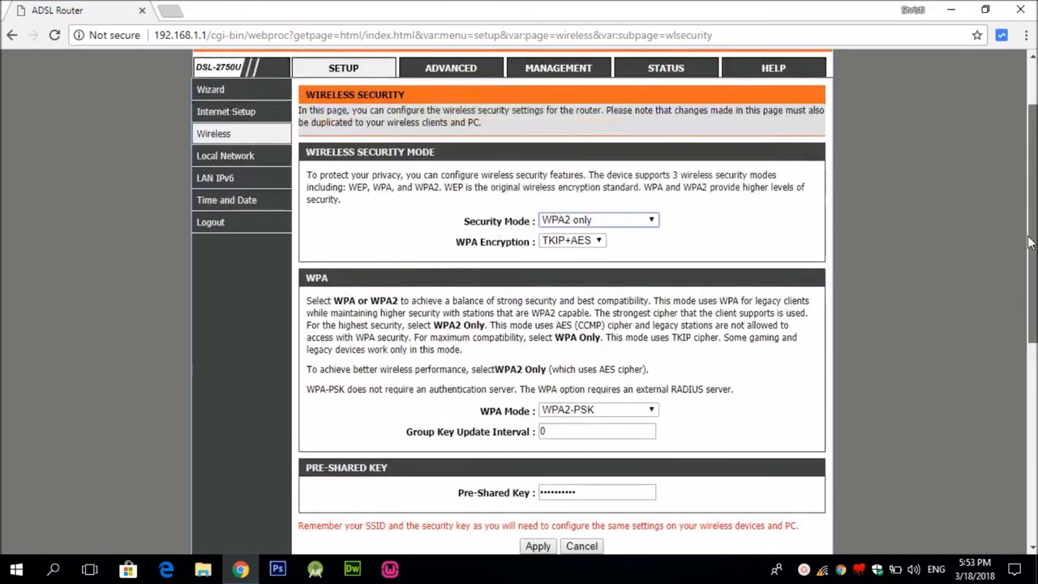
{"action": "scroll", "coordinate": [1027, 161], "scroll_direction": "up", "scroll_amount": 3}
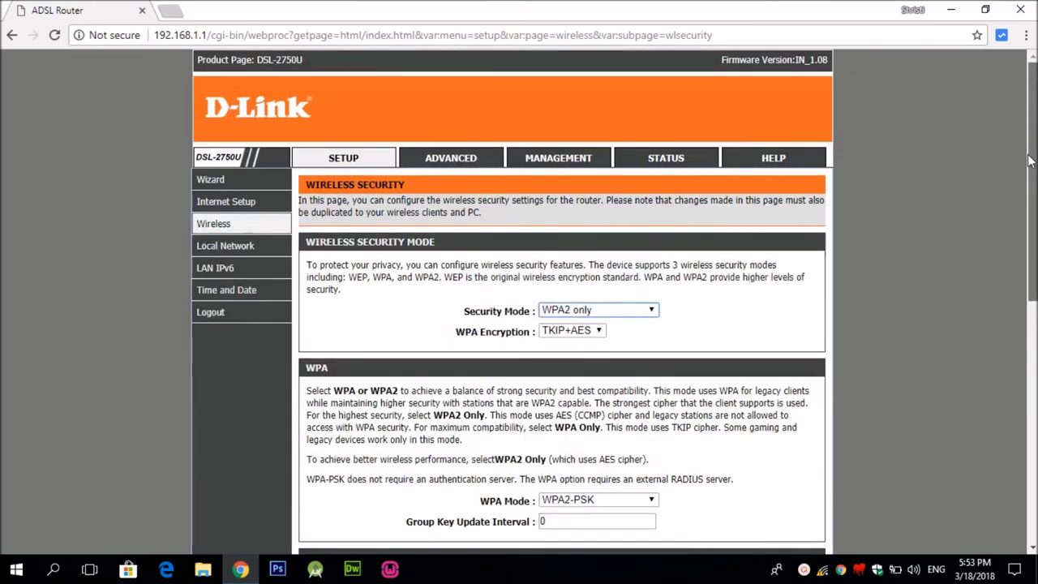
{"action": "scroll", "coordinate": [1027, 160], "scroll_direction": "down", "scroll_amount": 2}
{"action": "scroll", "coordinate": [998, 243], "scroll_direction": "down", "scroll_amount": 2}
{"action": "scroll", "coordinate": [952, 367], "scroll_direction": "down", "scroll_amount": 1}
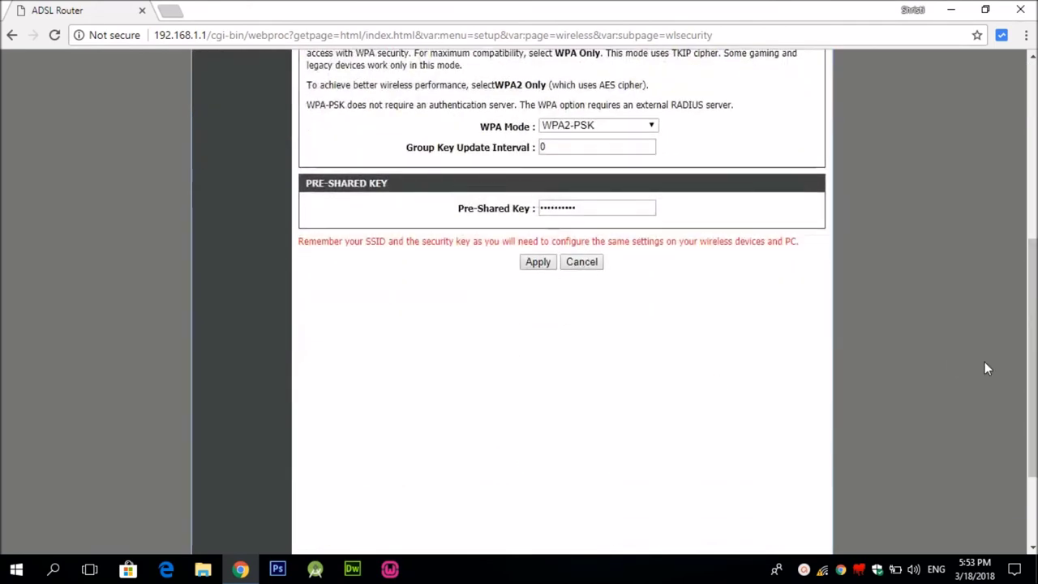
{"action": "scroll", "coordinate": [1024, 365], "scroll_direction": "up", "scroll_amount": 10}
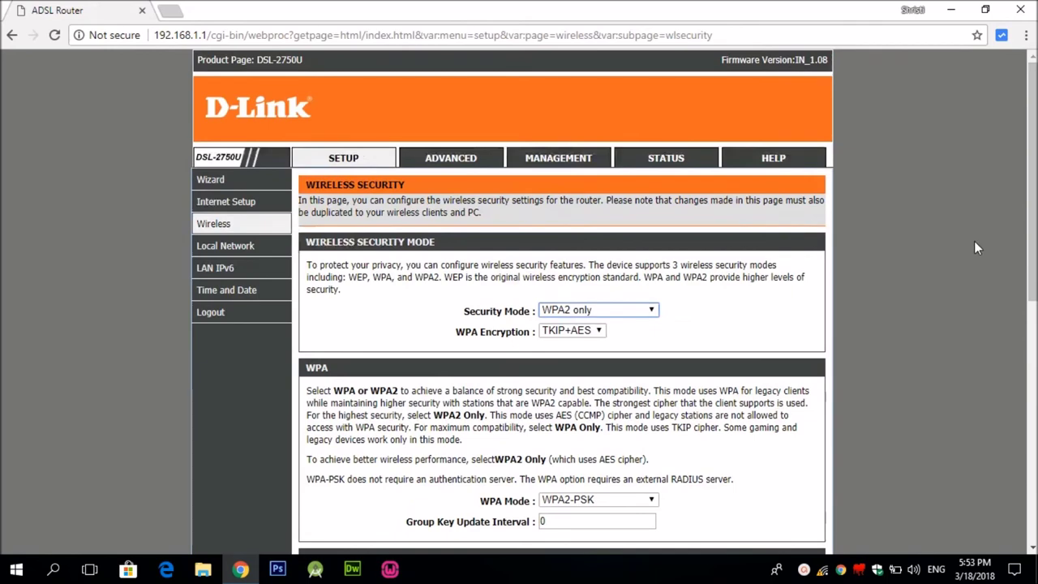
{"action": "scroll", "coordinate": [661, 296], "scroll_direction": "down", "scroll_amount": 10}
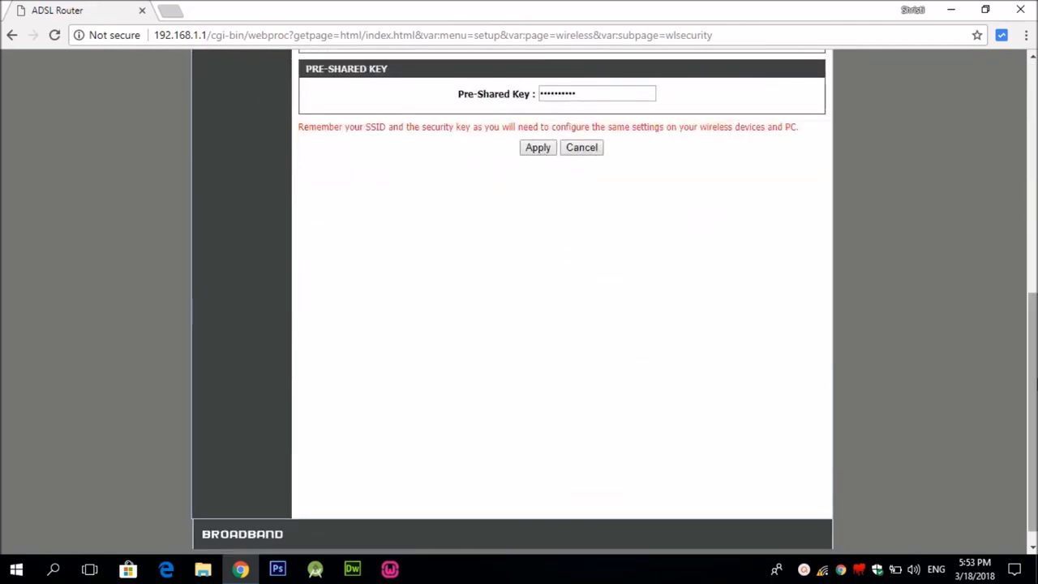
{"action": "scroll", "coordinate": [1031, 377], "scroll_direction": "up", "scroll_amount": 5}
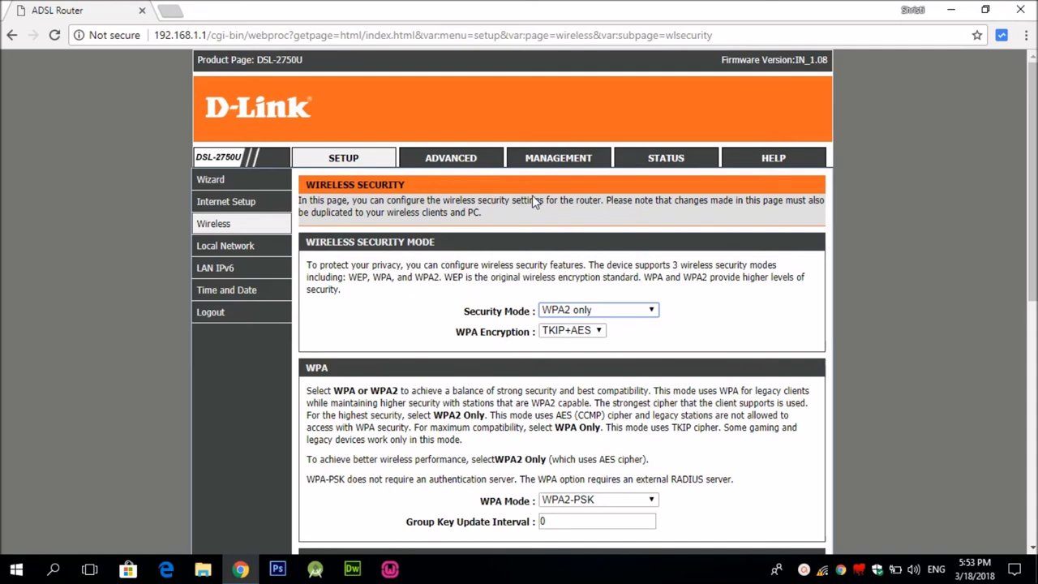
{"action": "left_click", "coordinate": [451, 159]}
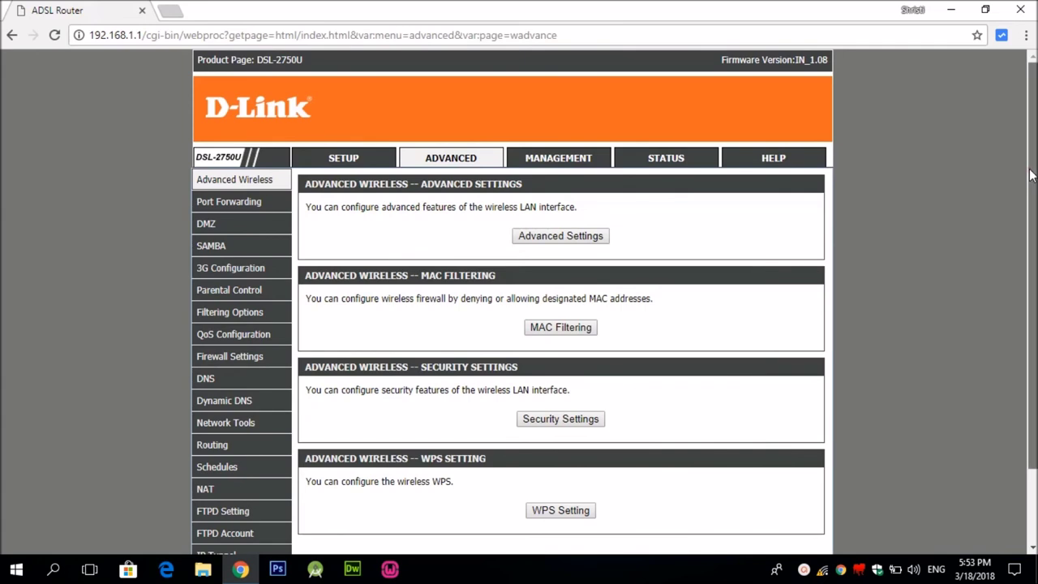
Open the WPS Setting page under Advanced Wireless.
{"action": "scroll", "coordinate": [1025, 167], "scroll_direction": "down", "scroll_amount": 1}
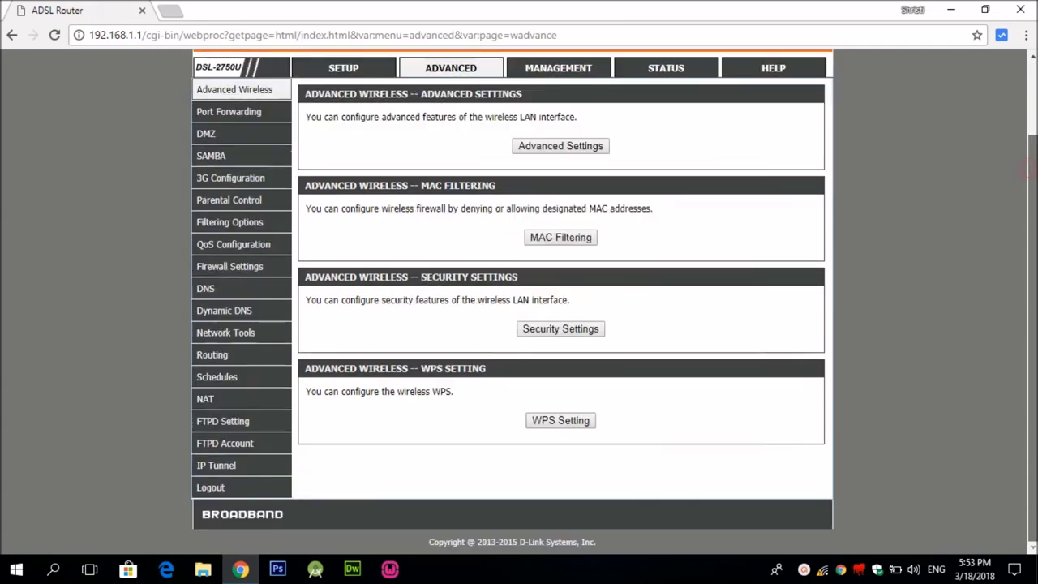
{"action": "left_click", "coordinate": [552, 428]}
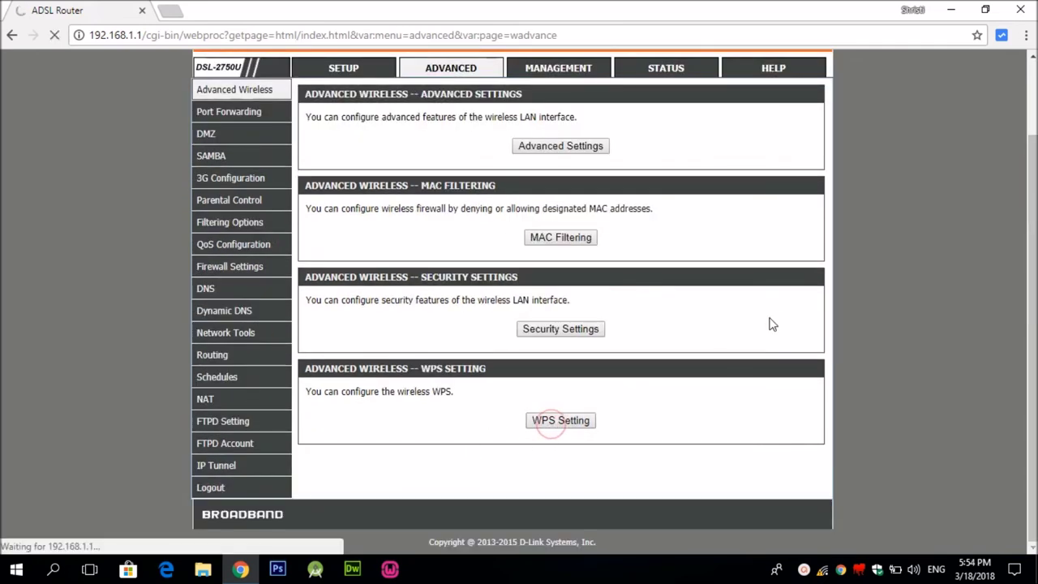